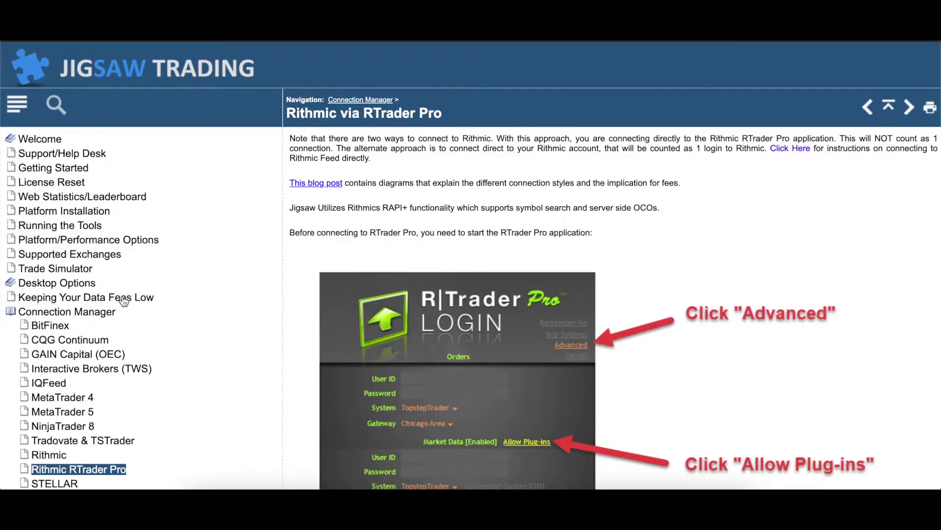
scroll(101, 300, "down", 3)
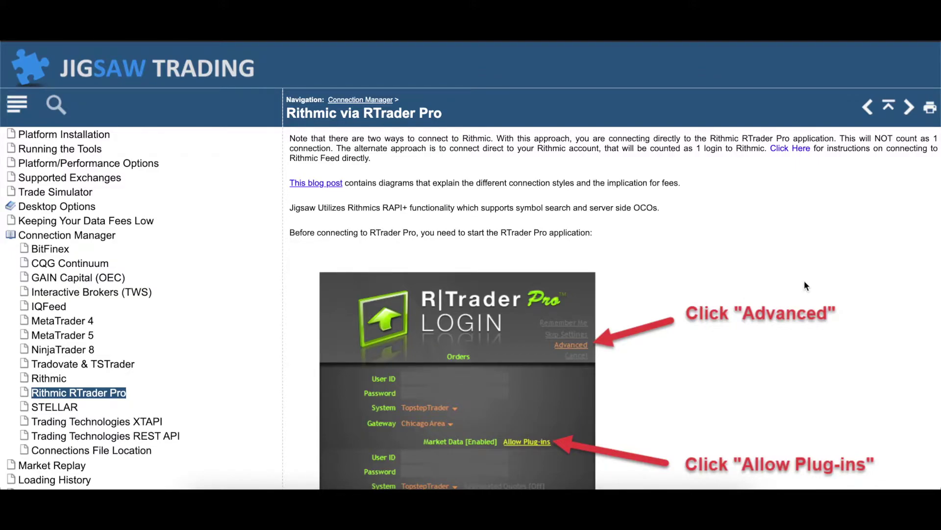
scroll(805, 286, "down", 2)
scroll(806, 286, "down", 1)
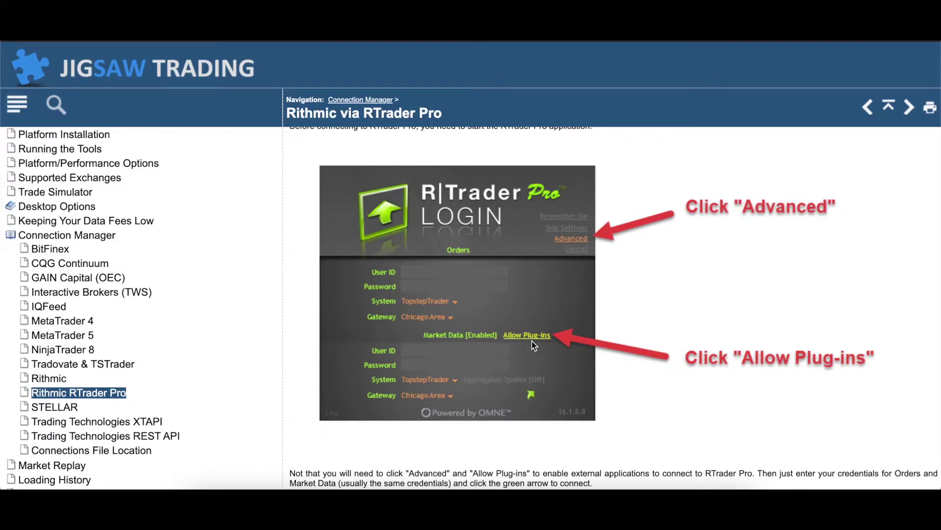
Step: Scroll the help guide down to the Rithmic Configuration screenshot showing 'Login via RTrader Pro'
scroll(595, 328, "down", 4)
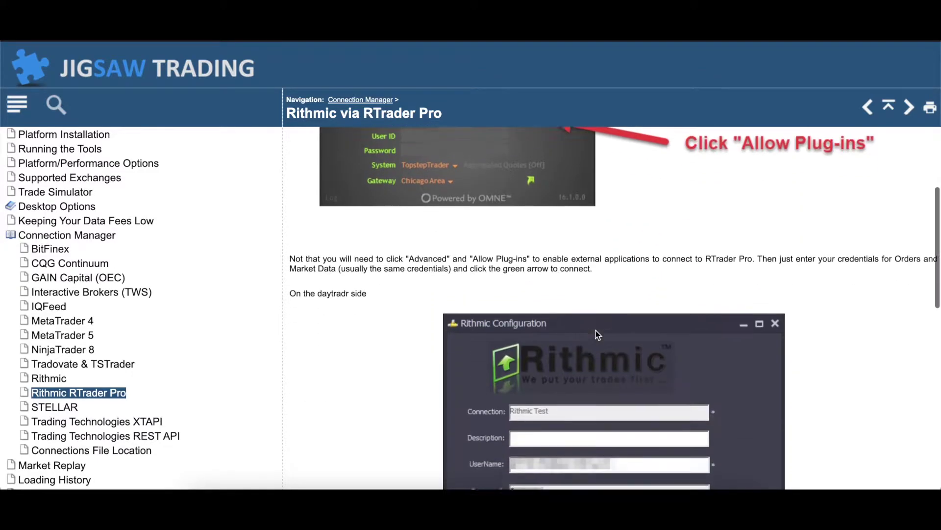
scroll(596, 335, "up", 2)
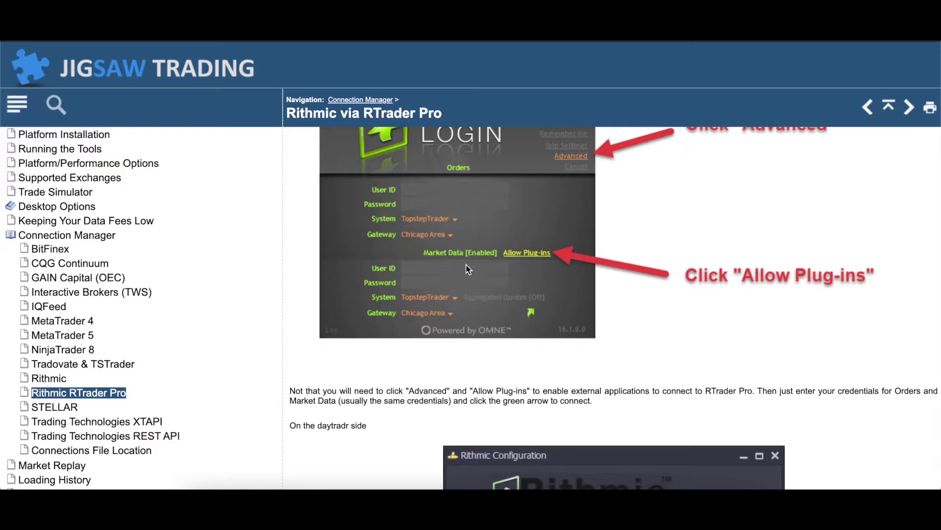
scroll(469, 269, "down", 8)
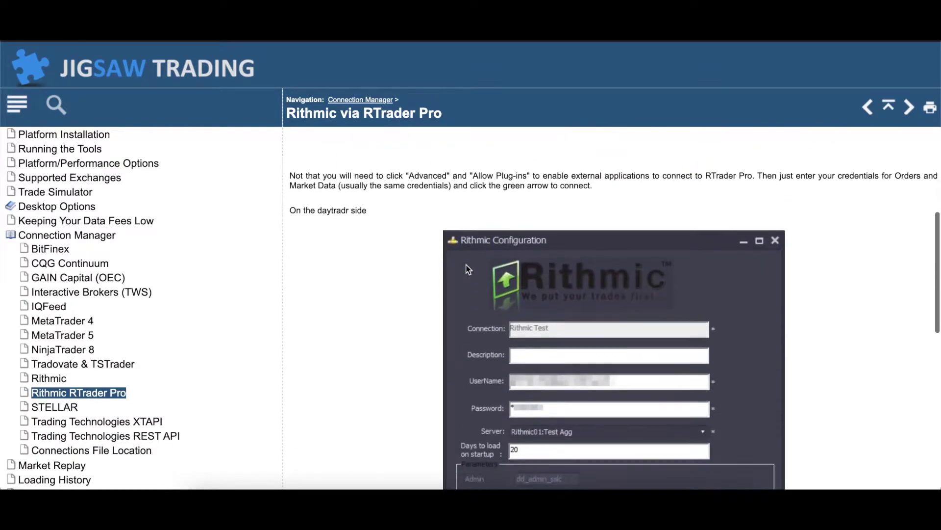
scroll(767, 260, "down", 1)
scroll(767, 261, "up", 2)
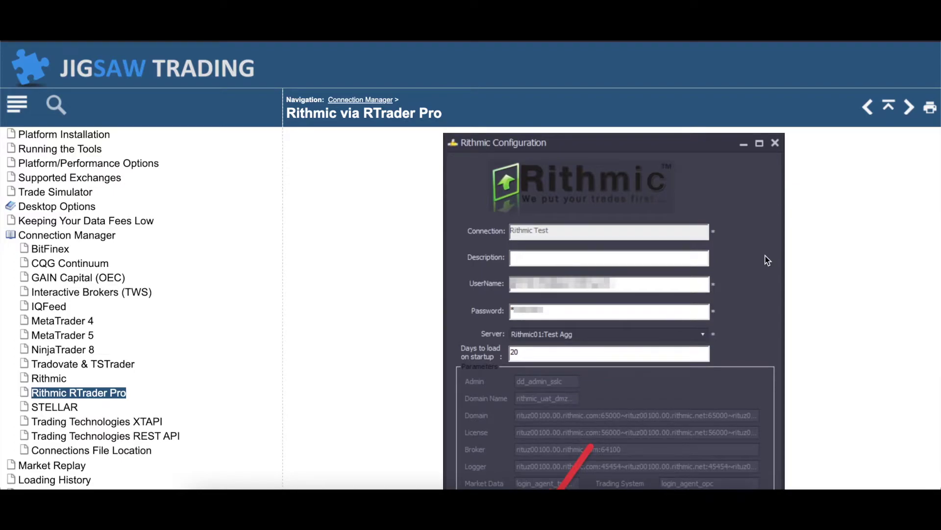
scroll(594, 237, "down", 2)
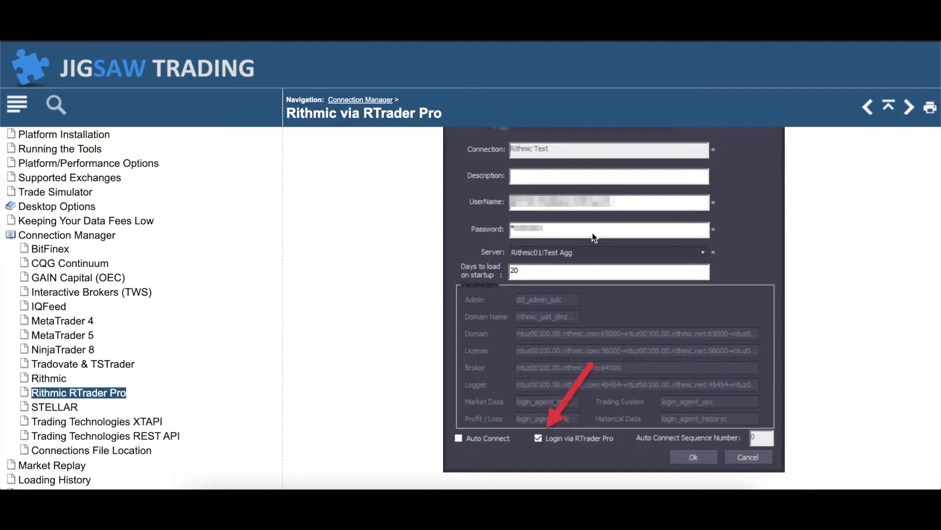
scroll(594, 237, "down", 3)
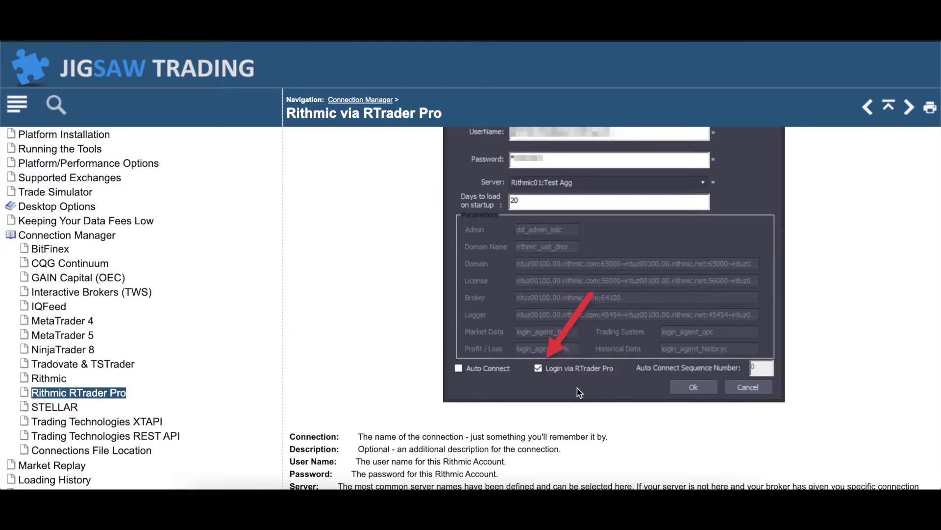
scroll(578, 387, "up", 15)
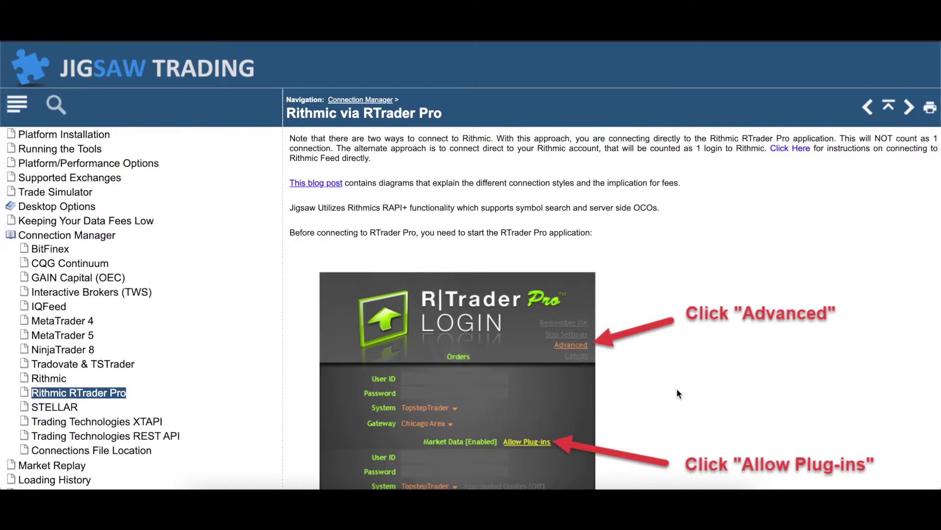
scroll(677, 389, "down", 5)
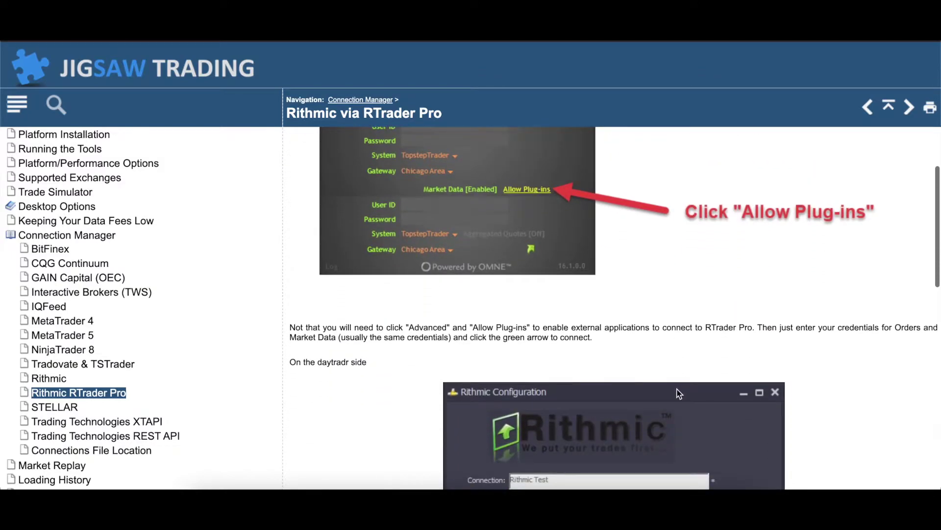
scroll(679, 392, "down", 1)
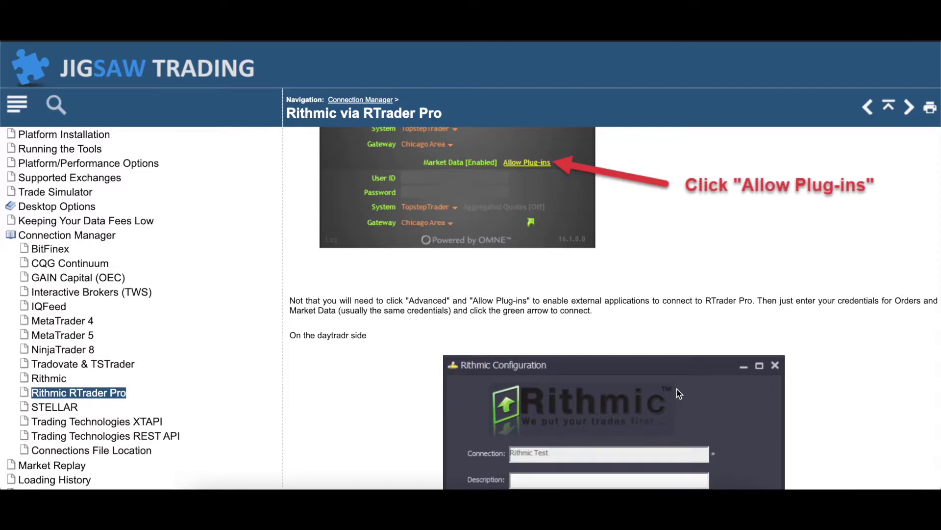
scroll(679, 393, "down", 6)
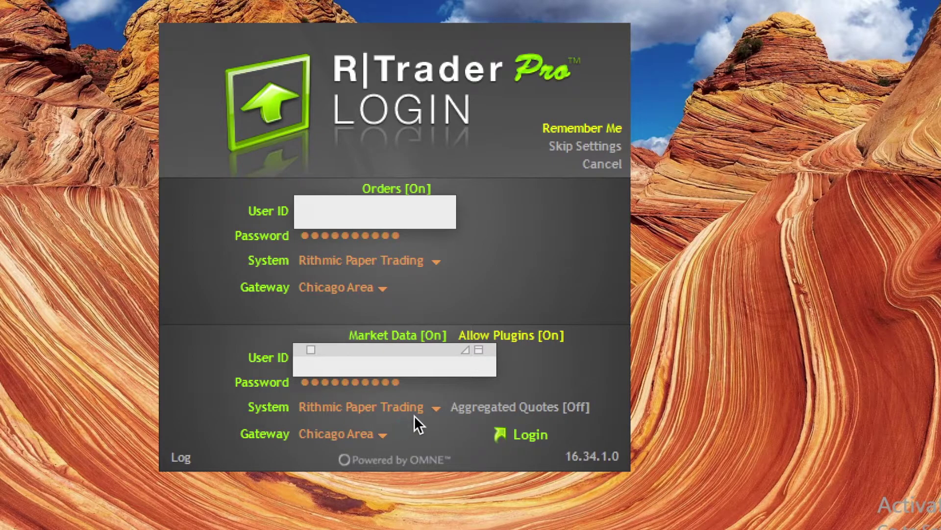
Step: Log in to R|Trader Pro with Allow Plugins on and Rithmic Paper Trading, Chicago Area selected
left_click(528, 434)
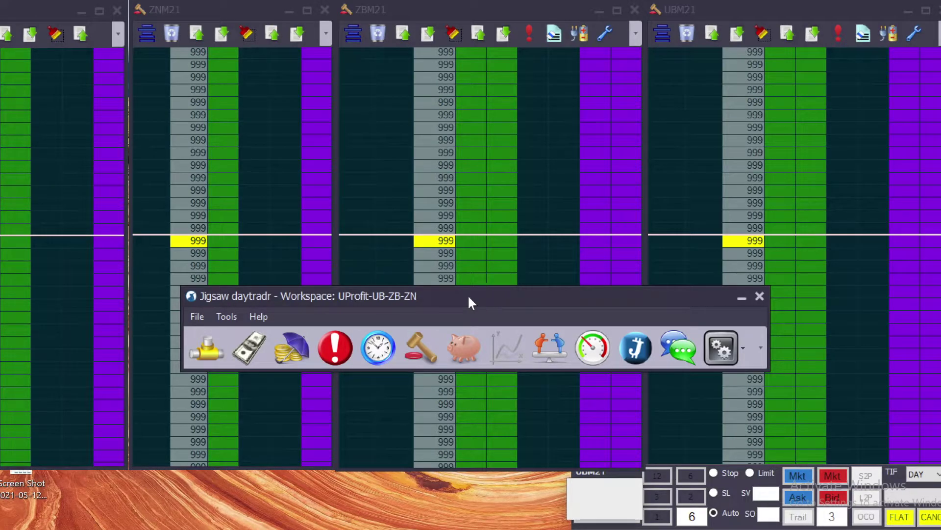
Step: Reposition the UProfit-UB-ZB-ZN workspace window and open the Connection Manager
left_click_drag(458, 297, 420, 291)
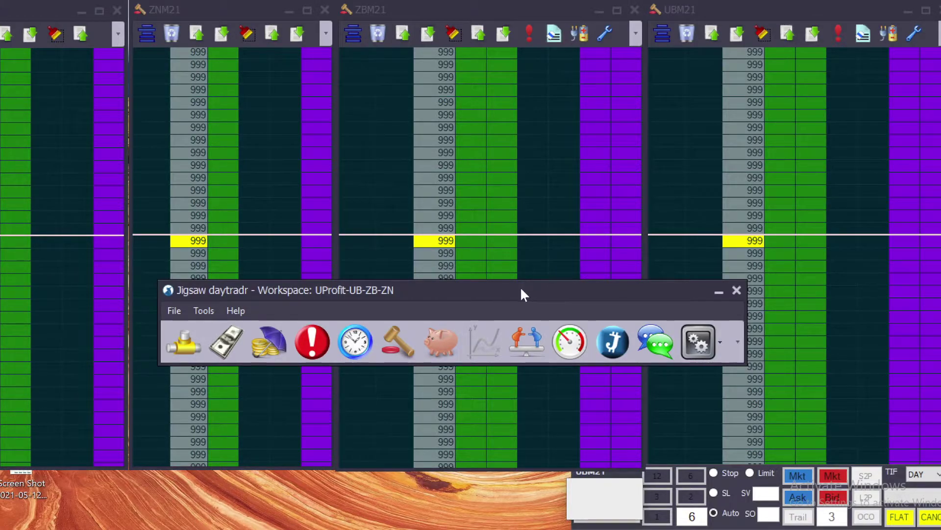
left_click_drag(521, 294, 528, 299)
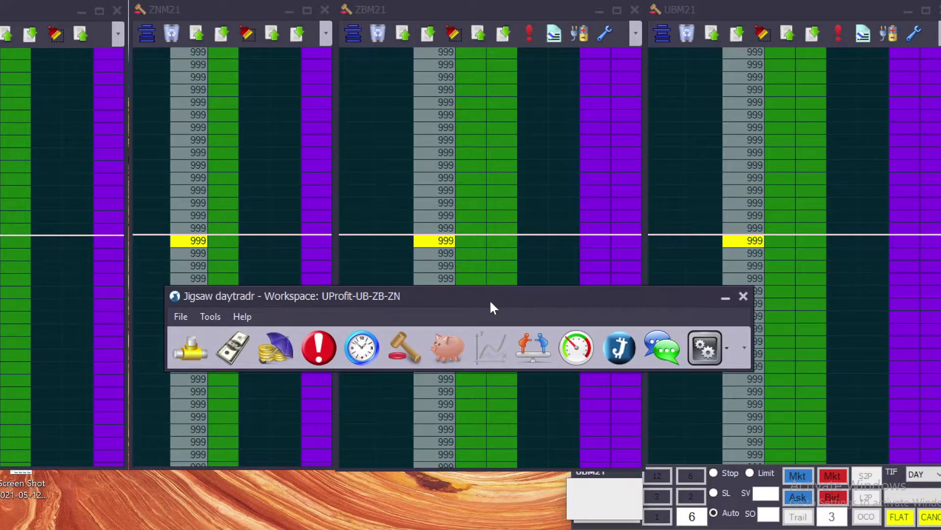
left_click_drag(452, 300, 461, 285)
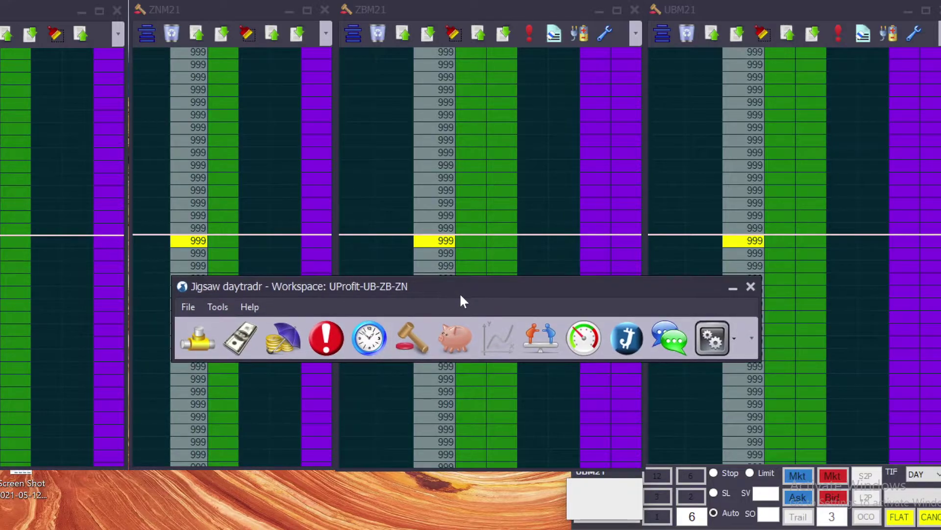
left_click(198, 338)
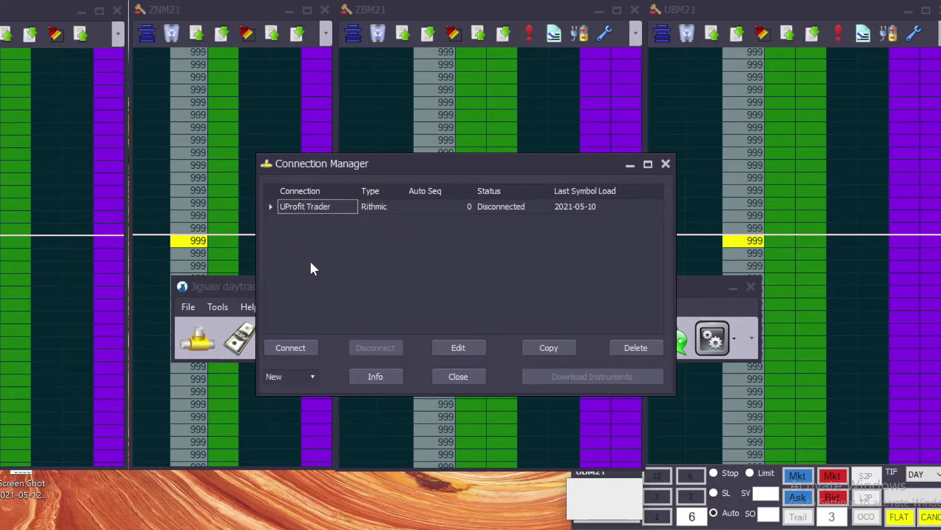
Step: Add a new Rithmic connection from the Connection Manager's New dropdown
left_click(310, 376)
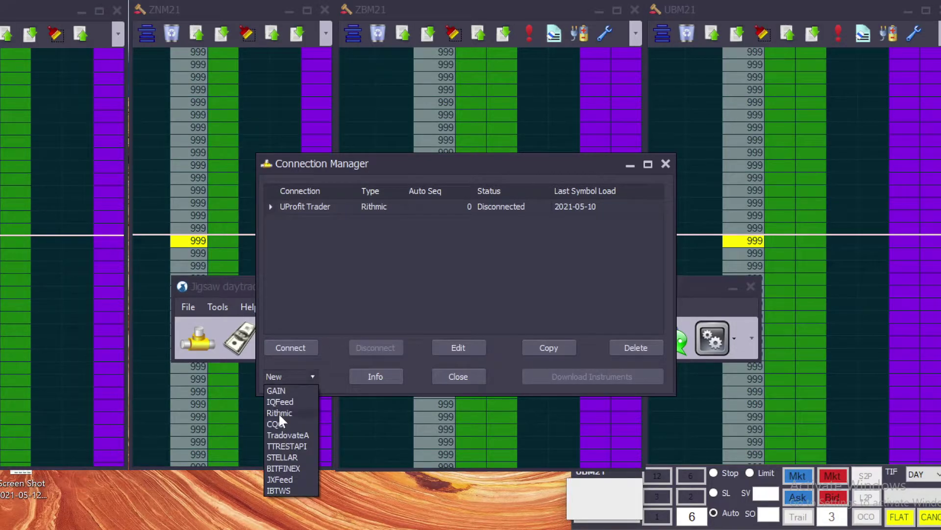
left_click(279, 412)
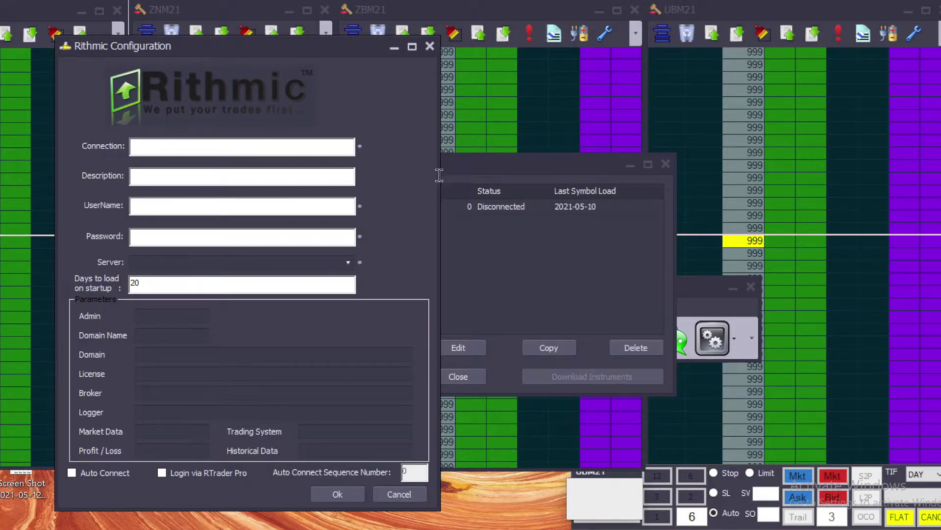
Step: Move the Connection Manager aside and choose Rithmic01PaperTrading as the server after browsing the list
left_click(473, 162)
left_click_drag(473, 162, 672, 150)
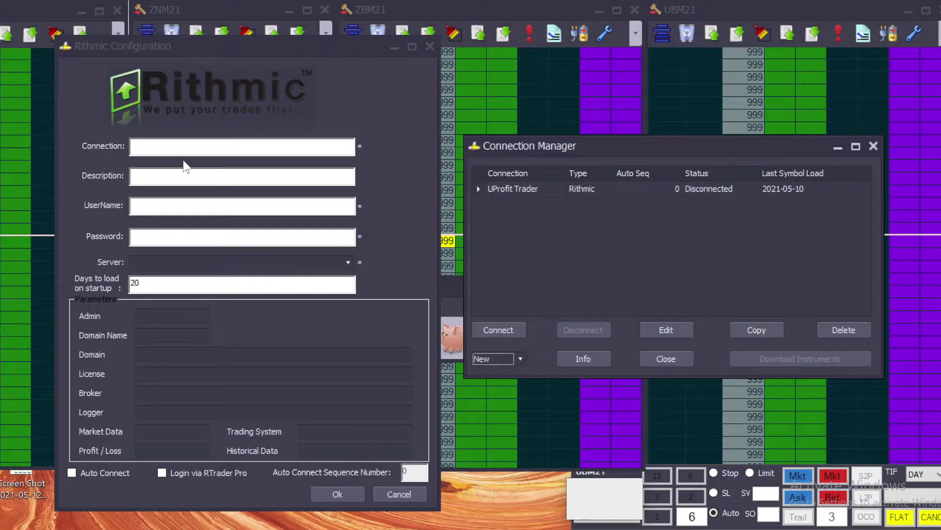
left_click(152, 176)
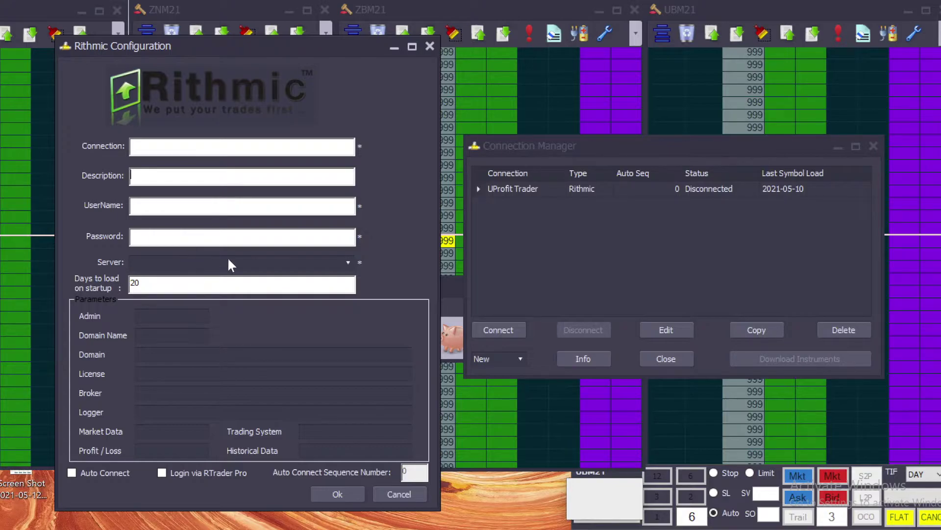
left_click(263, 262)
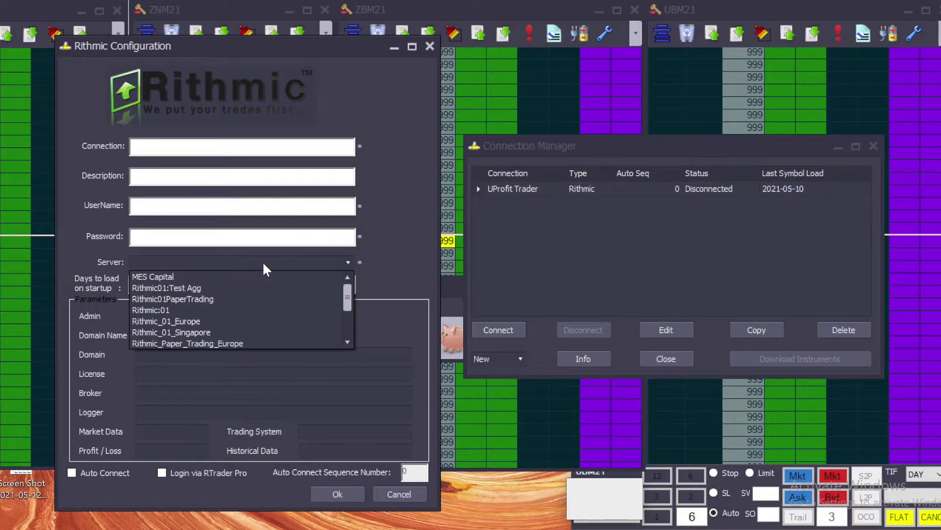
left_click(199, 300)
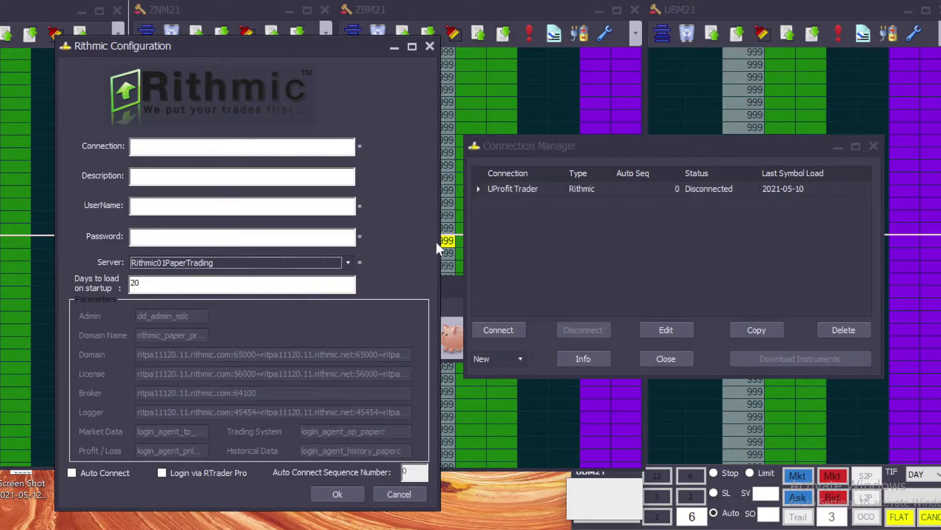
left_click(348, 263)
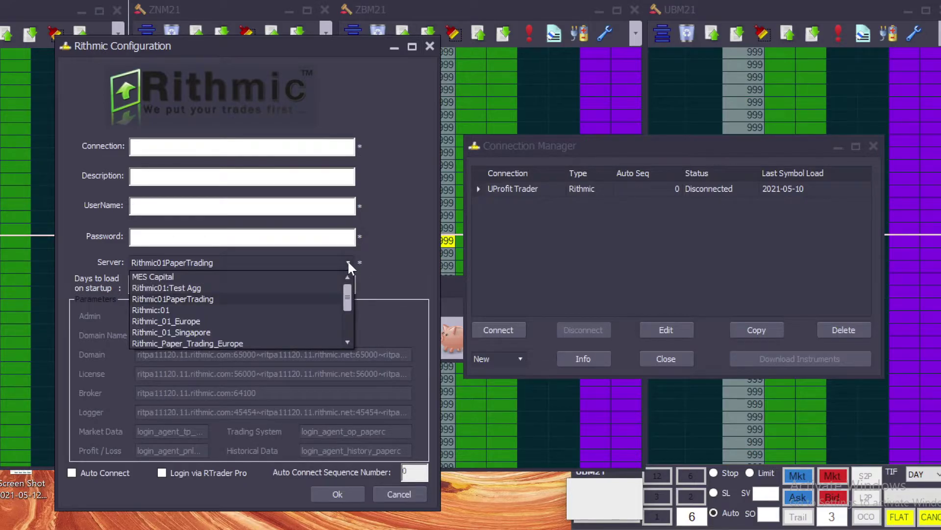
left_click(348, 311)
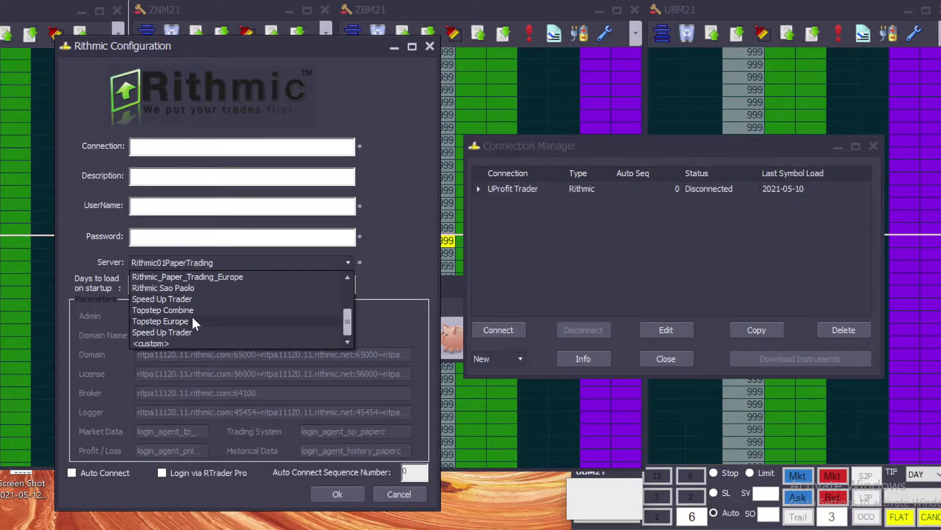
left_click(347, 318)
left_click_drag(347, 318, 347, 278)
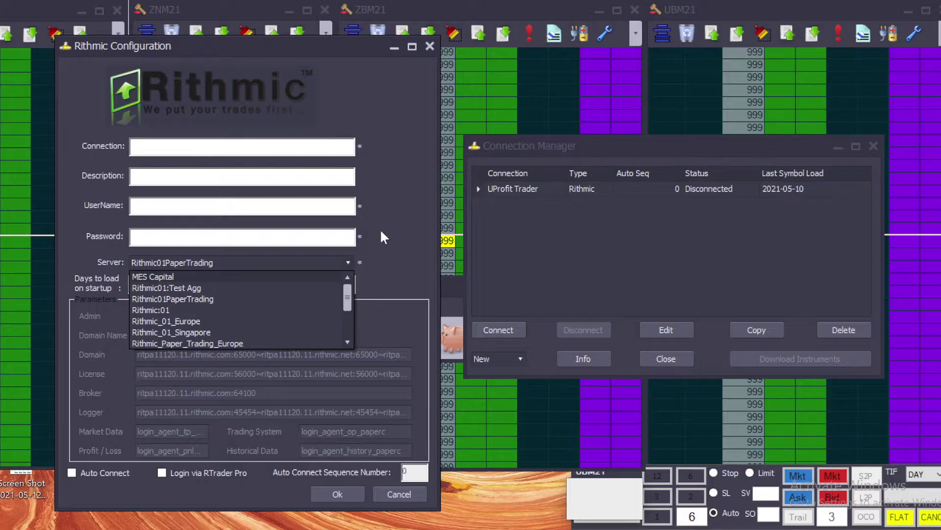
left_click(194, 300)
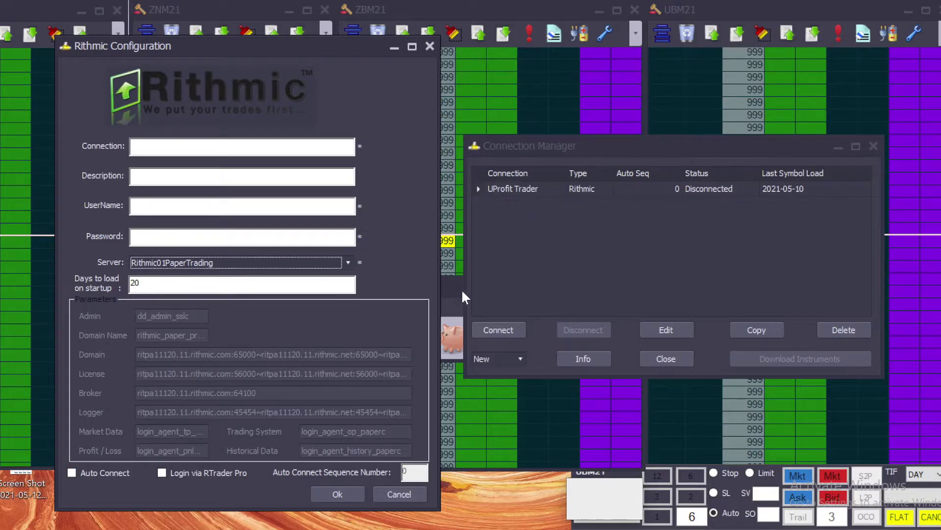
Step: Tick 'Login via RTrader Pro' so the connection logs in through R|Trader Pro
left_click(163, 473)
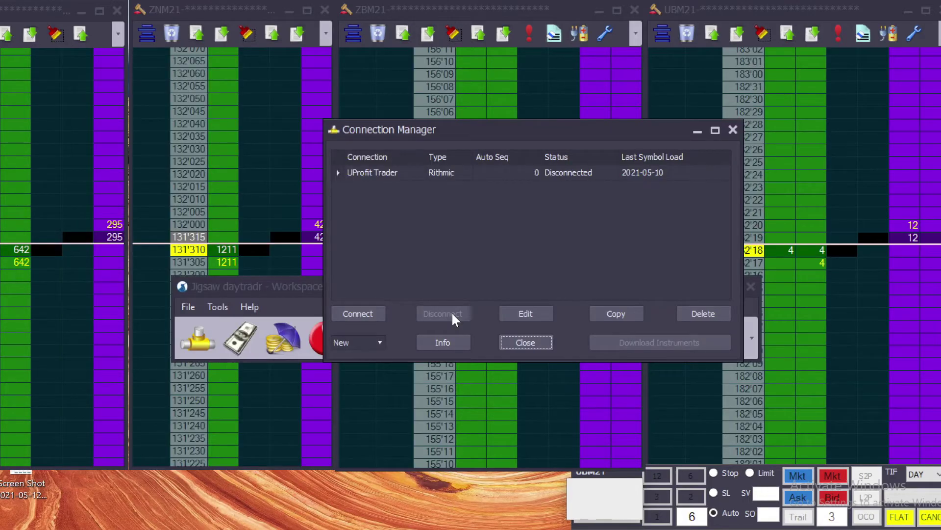
Step: Select the UProfit Trader connection in the Connection Manager
left_click(374, 173)
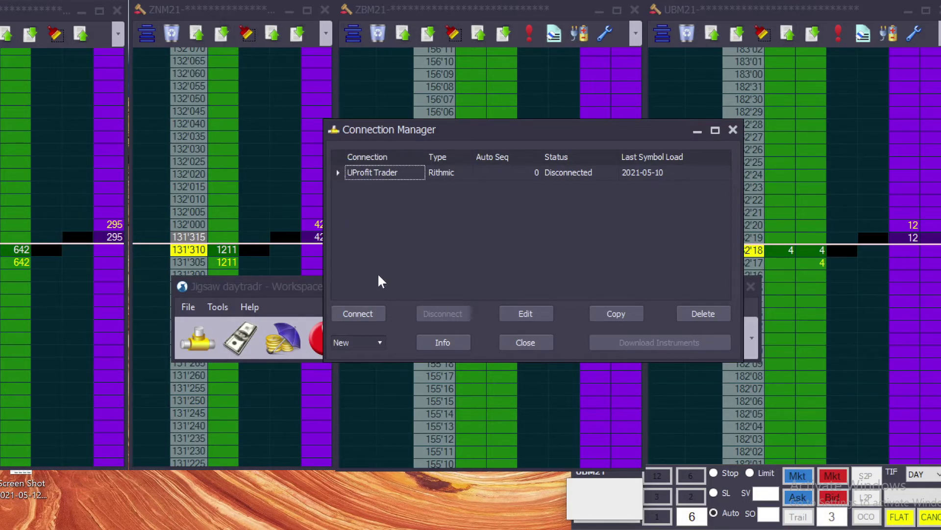
Step: Connect UProfit Trader, dismiss the reconnection message, then bring up Symbol Download
left_click(370, 309)
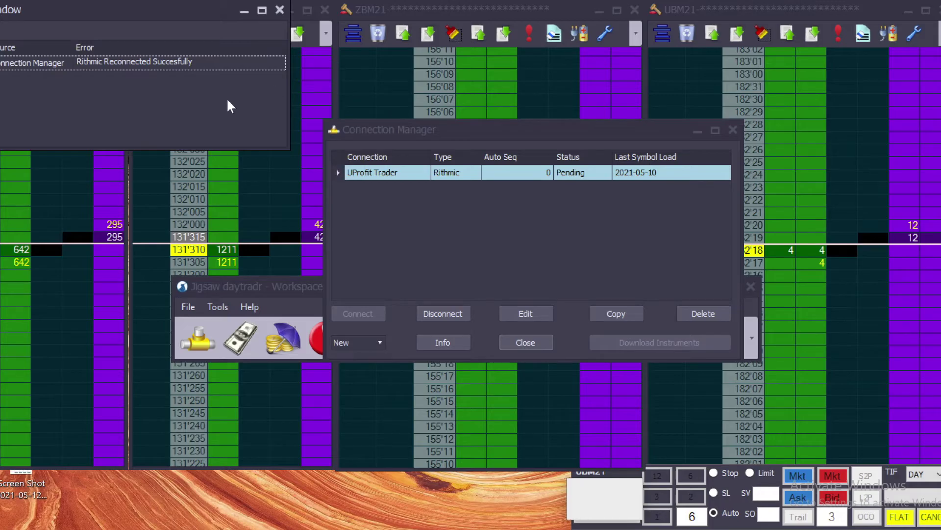
left_click(281, 11)
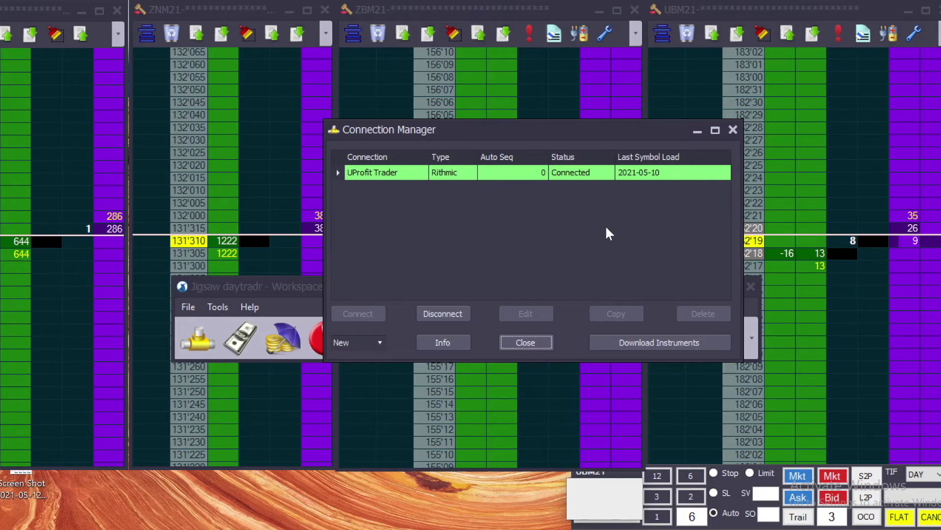
left_click(646, 341)
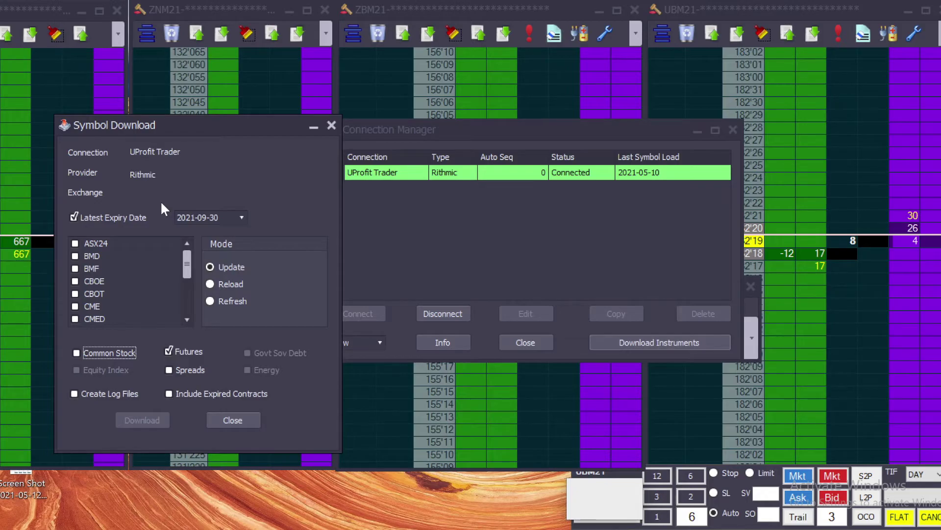
Step: Download the CBOT and CME futures symbols for the UProfit Trader connection
left_click(76, 294)
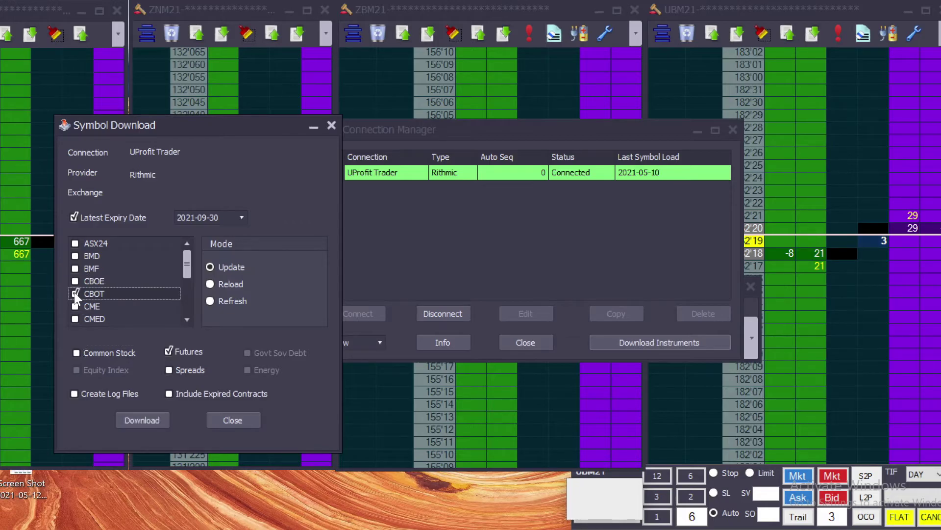
left_click(75, 306)
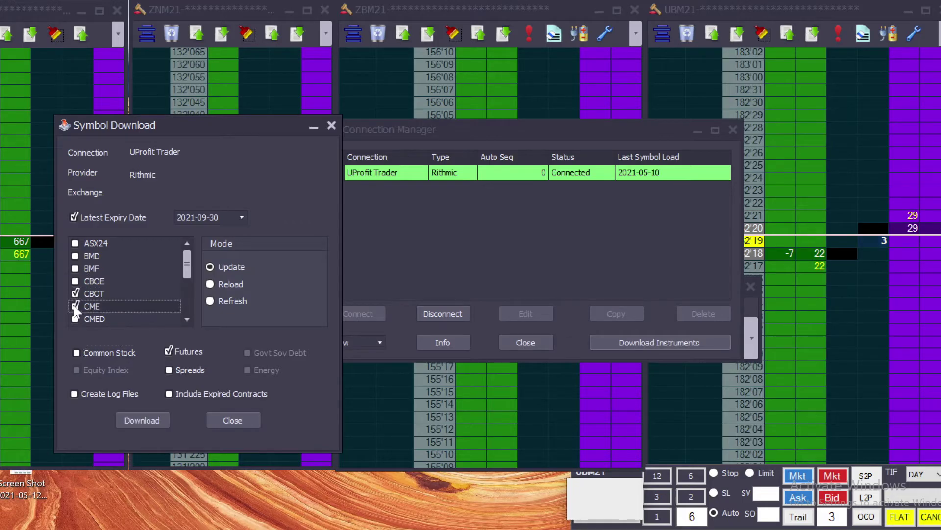
left_click(186, 304)
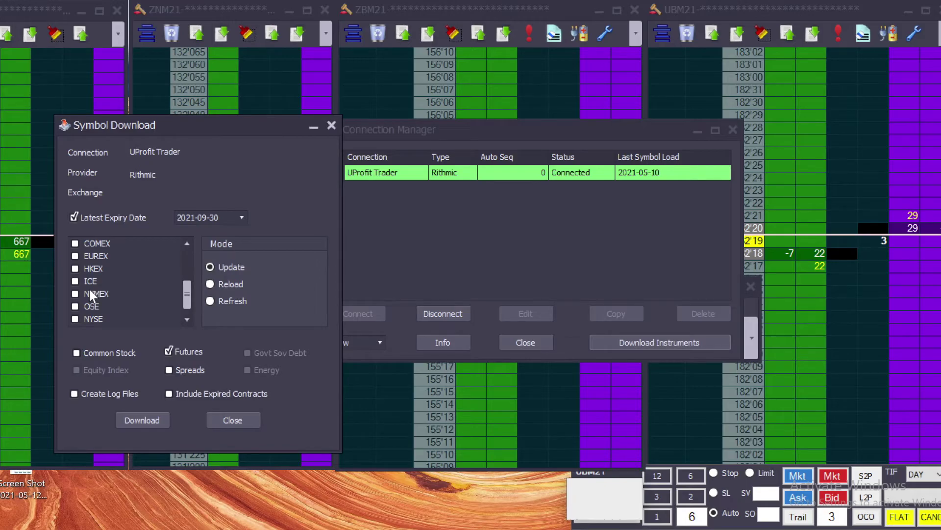
left_click(186, 258)
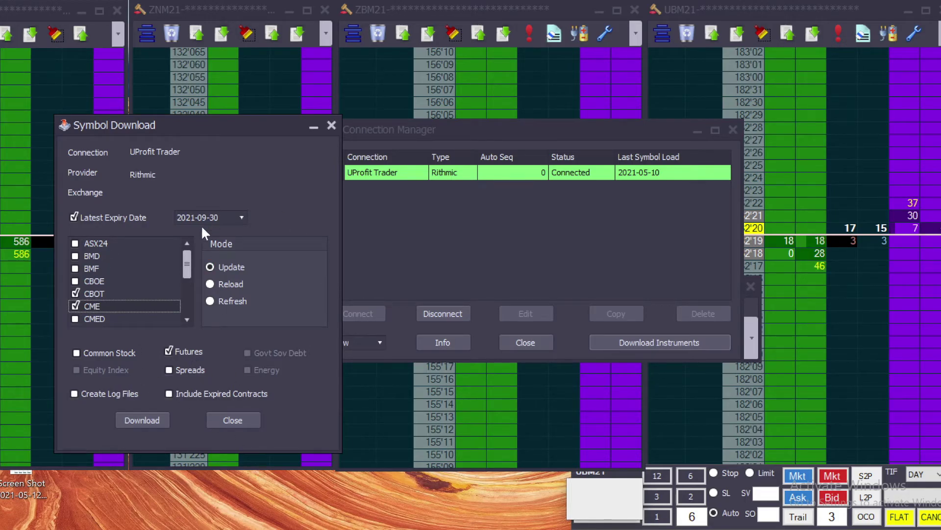
left_click(152, 419)
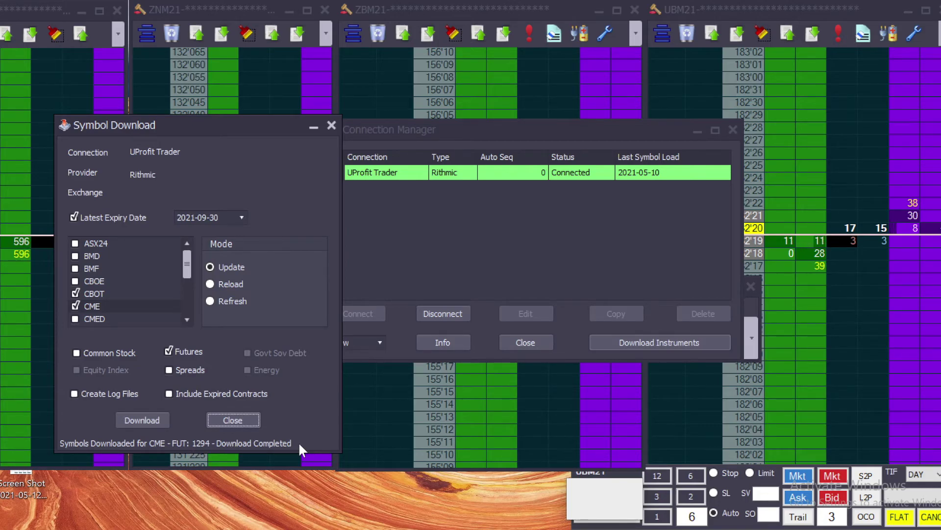
Step: Close Symbol Download and the Connection Manager, then lower the workspace toolbar slightly
left_click(237, 416)
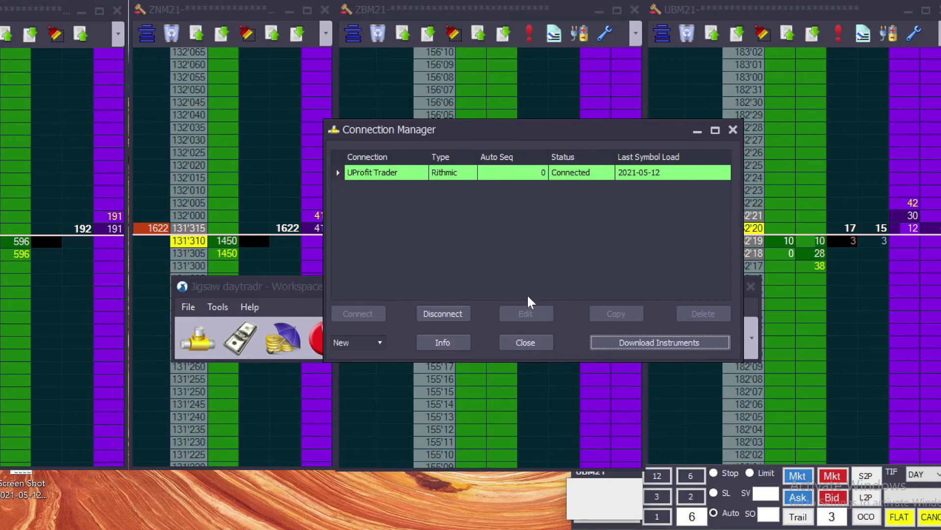
left_click(733, 131)
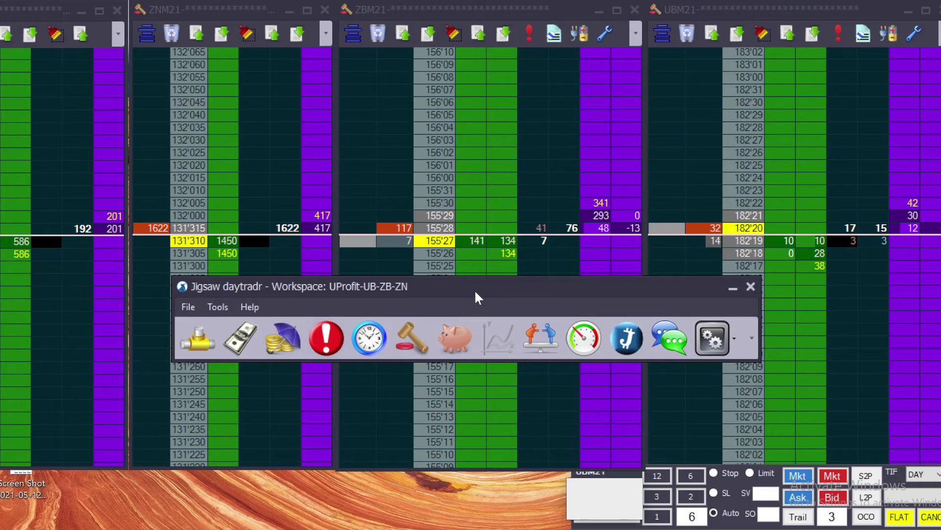
left_click_drag(462, 290, 452, 315)
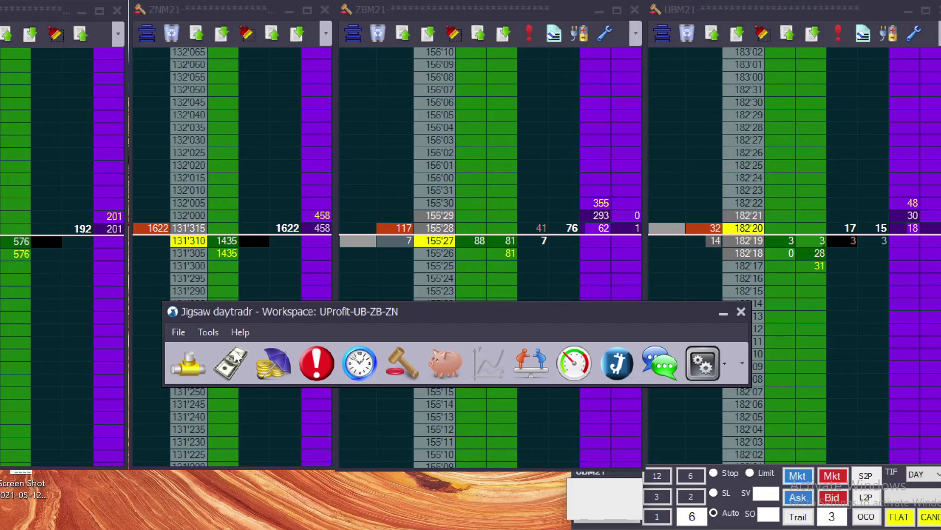
Step: Reopen the Connection Manager to show UProfit Trader connected, symbols loaded 2021-05-12
left_click(188, 365)
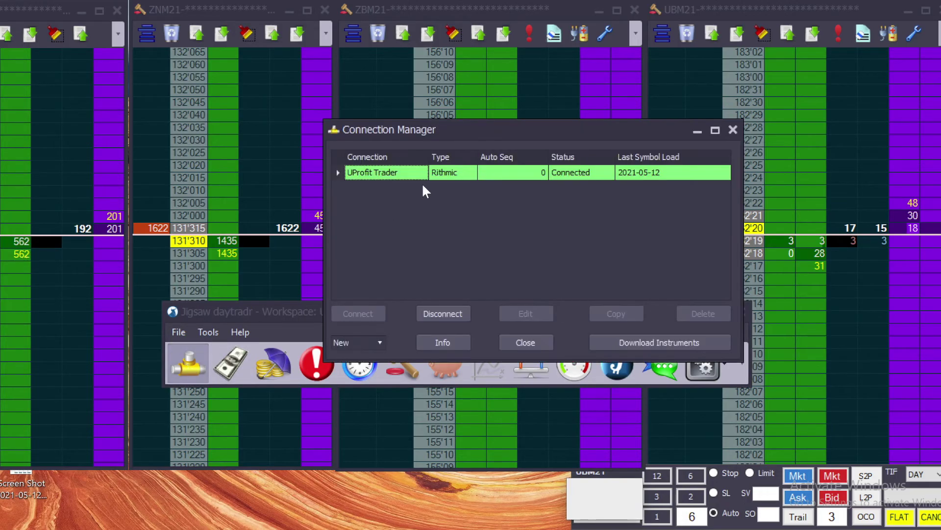